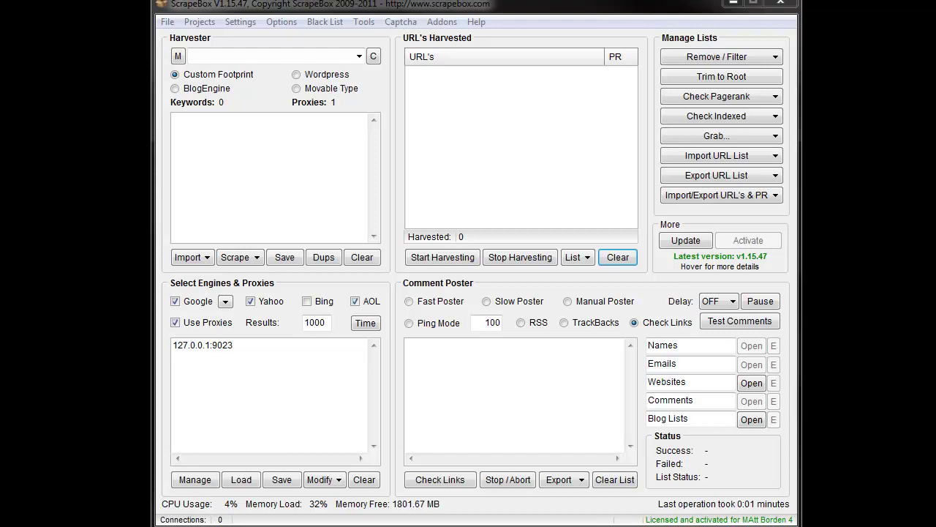
Step: Harvest the keyword 'test' through the local proxy, accepting the proxy warning and completion notice
click(289, 182)
text(test)
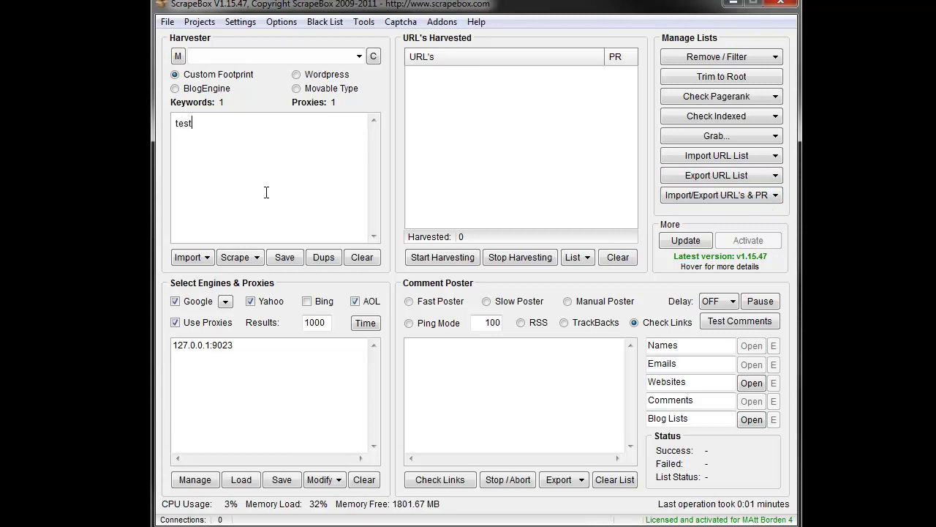
click(432, 259)
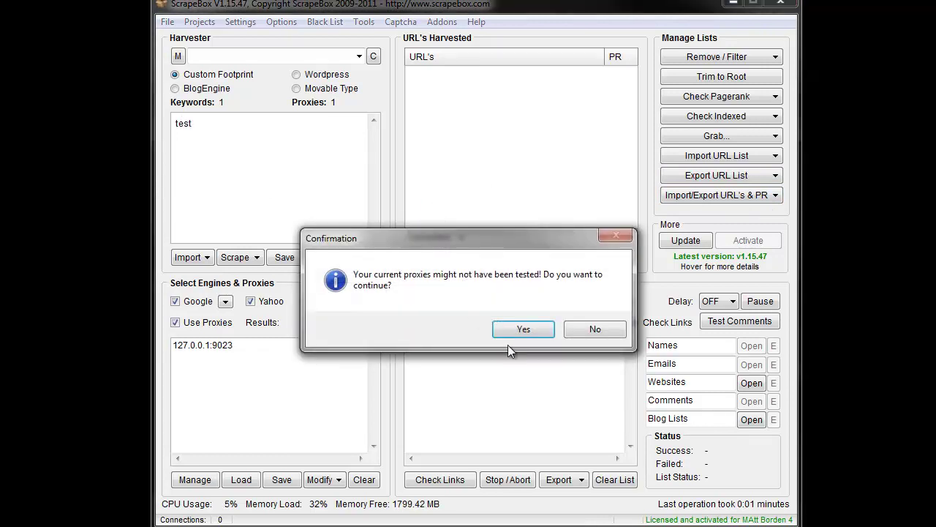
click(496, 328)
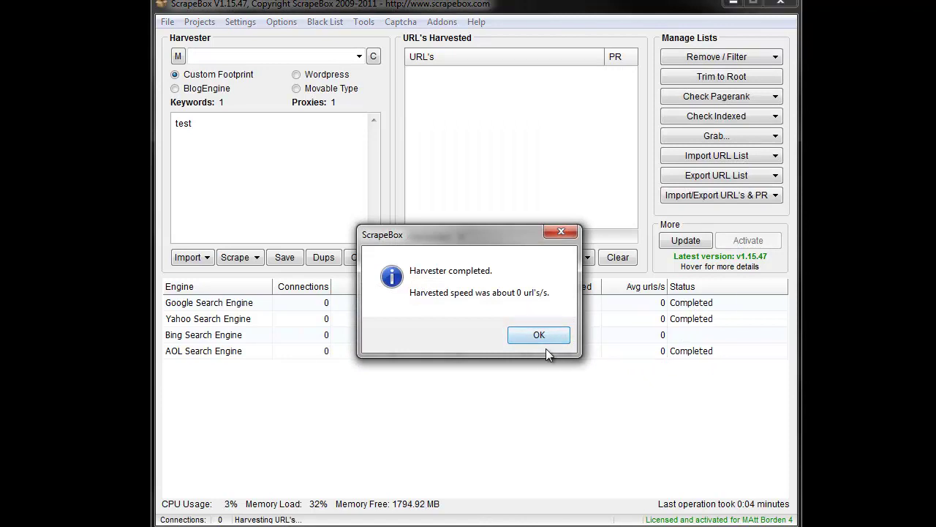
click(545, 345)
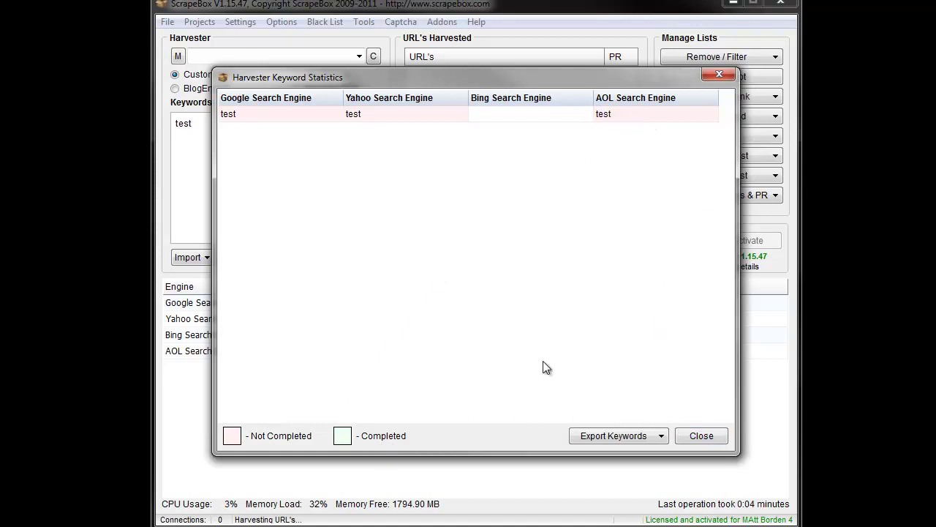
Step: Close the keyword statistics and switch off Use Proxies
click(699, 436)
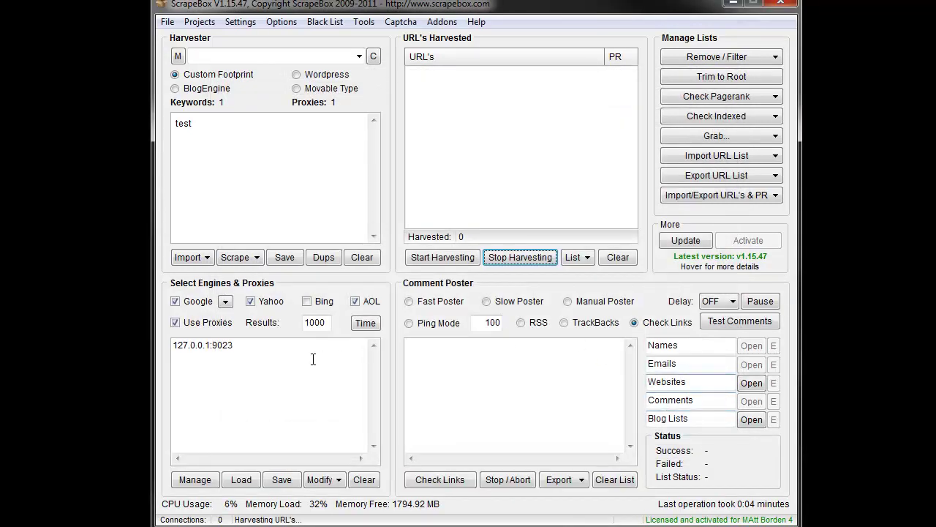
drag(249, 348, 145, 353)
click(236, 354)
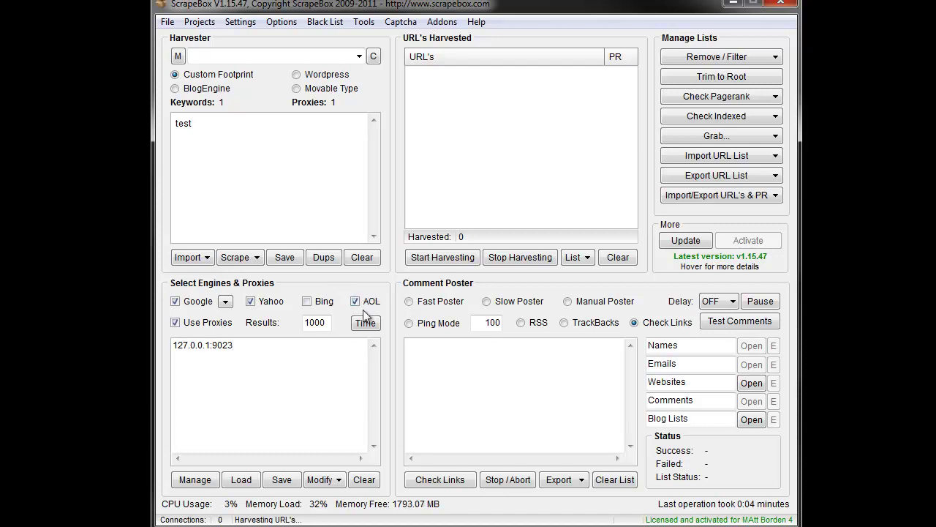
click(192, 324)
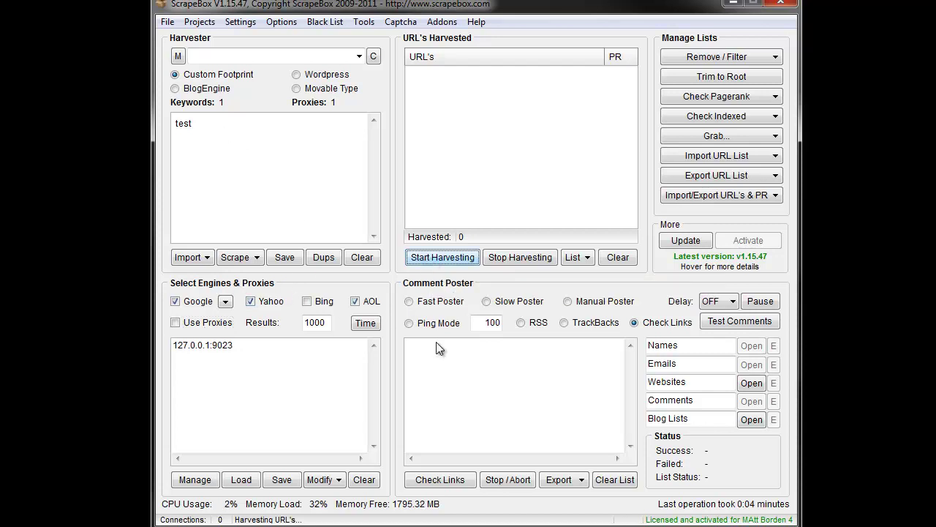
Step: Re-run the 'test' harvest without proxies, confirming both proxy warnings
click(433, 261)
click(539, 330)
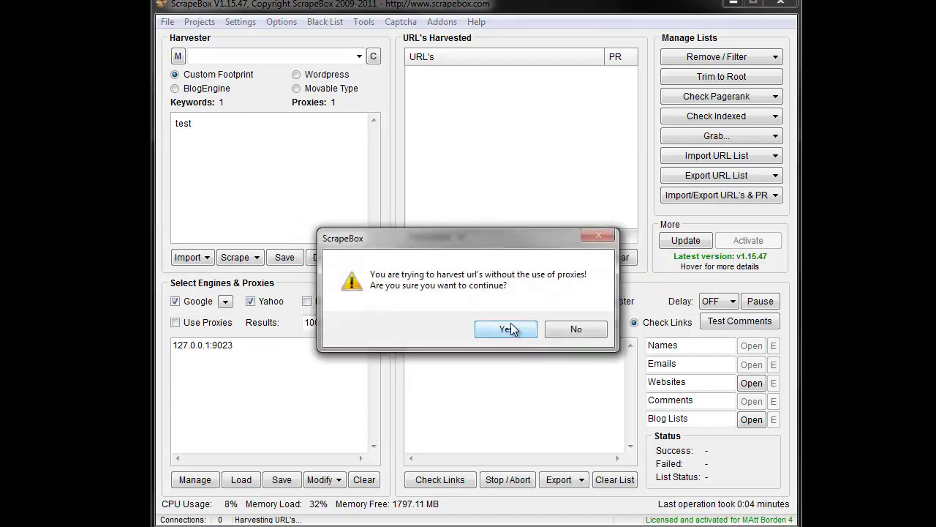
click(509, 329)
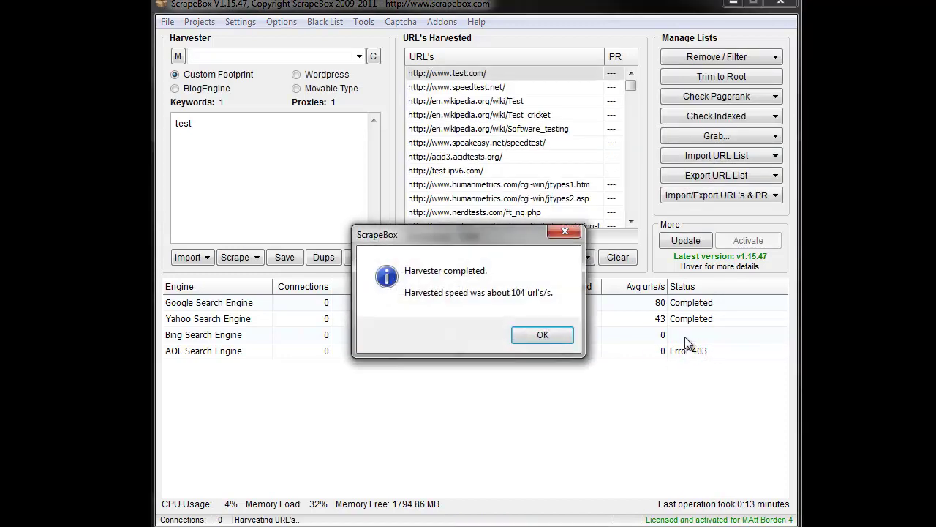
Step: Dismiss the harvest results and turn off 'Use multi-threaded harvester' in Settings
click(542, 335)
click(701, 436)
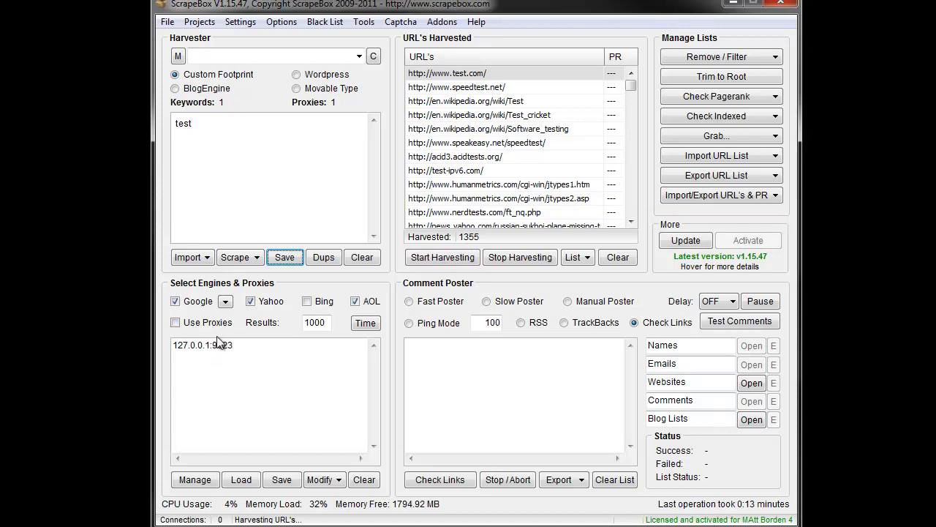
click(241, 23)
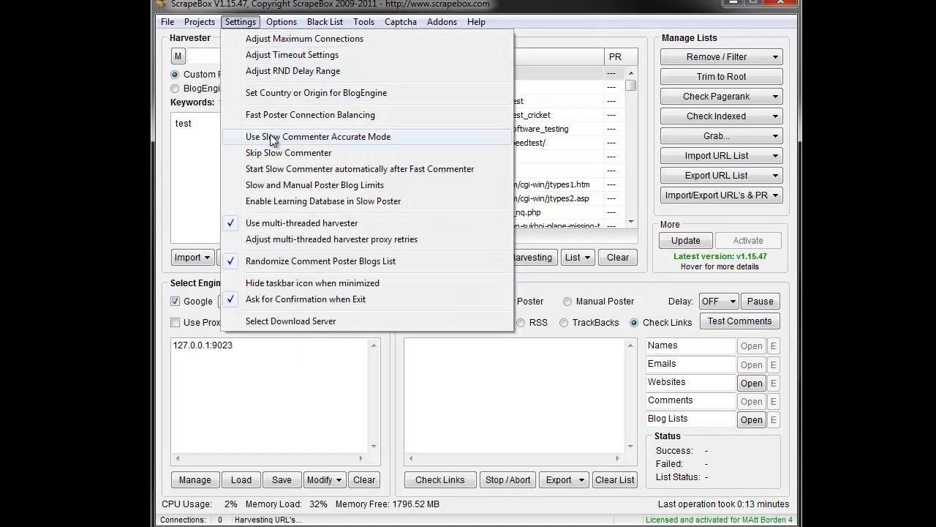
click(295, 223)
click(240, 21)
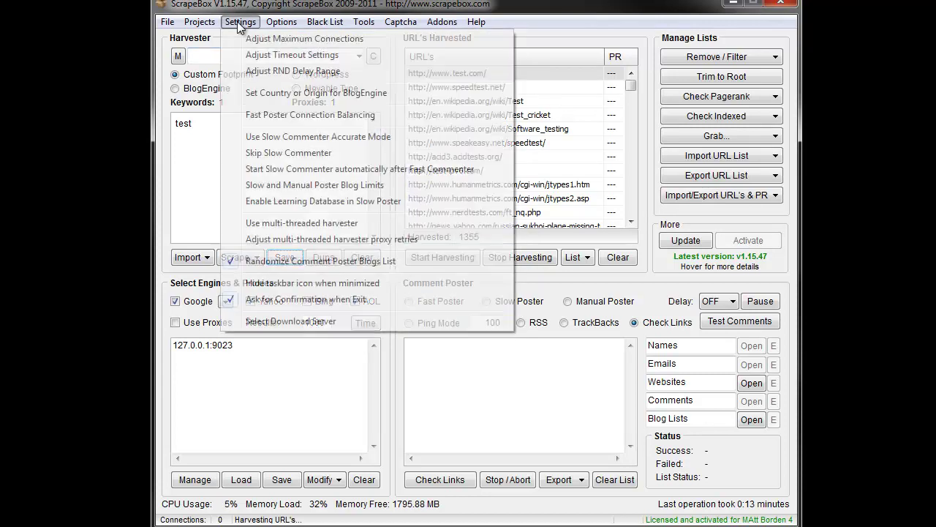
click(539, 284)
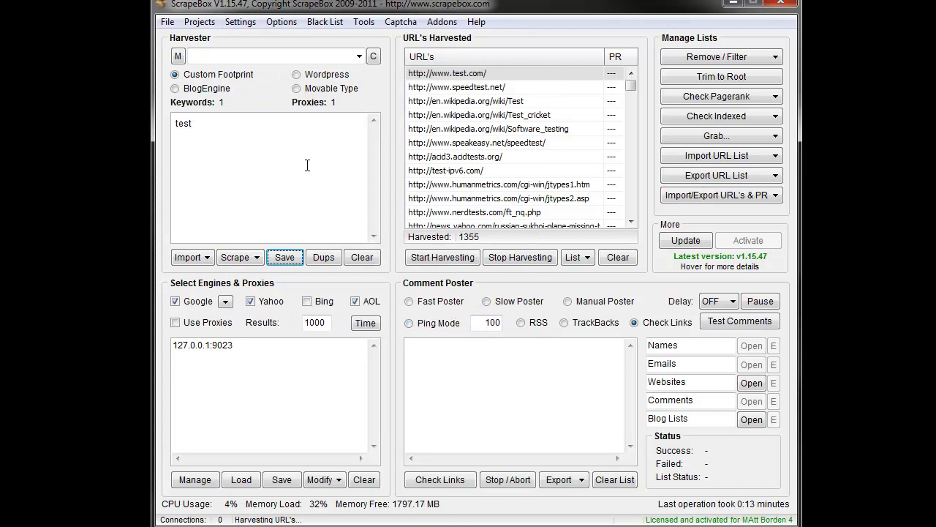
Step: Replace the keyword with 'car' and harvest it without proxies, confirming both warnings
click(253, 134)
key(ctrl+a)
text(car)
click(454, 260)
click(545, 333)
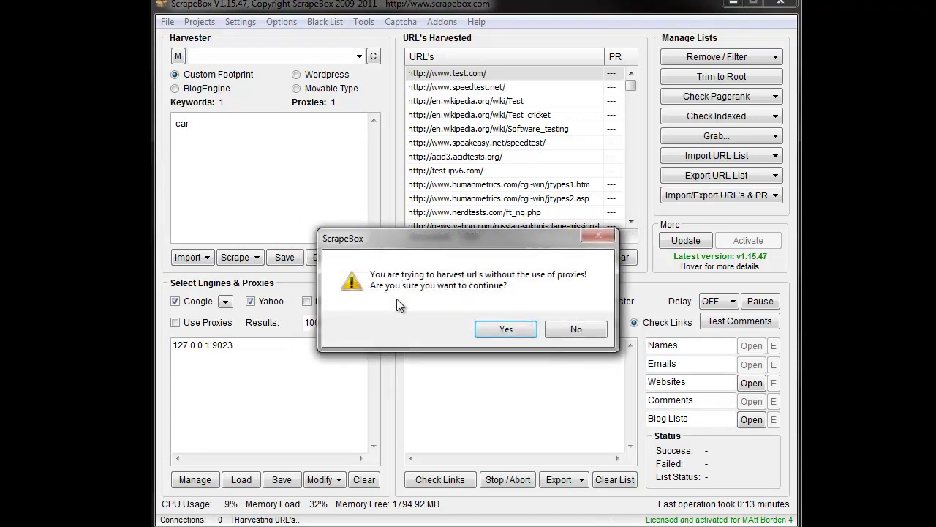
click(512, 331)
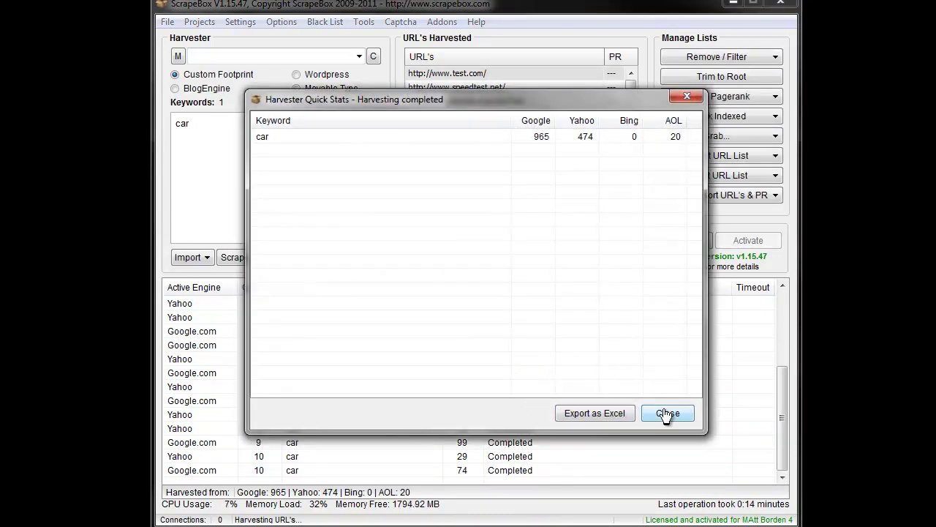
Step: Move the Harvester Quick Stats window to the top-left corner to reveal the car results pages
drag(530, 103, 2, 18)
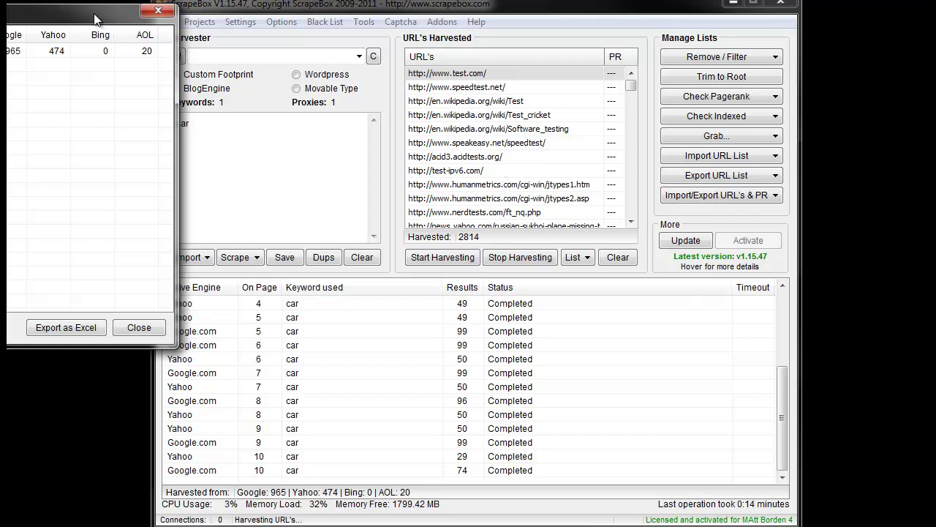
drag(96, 12, 40, 9)
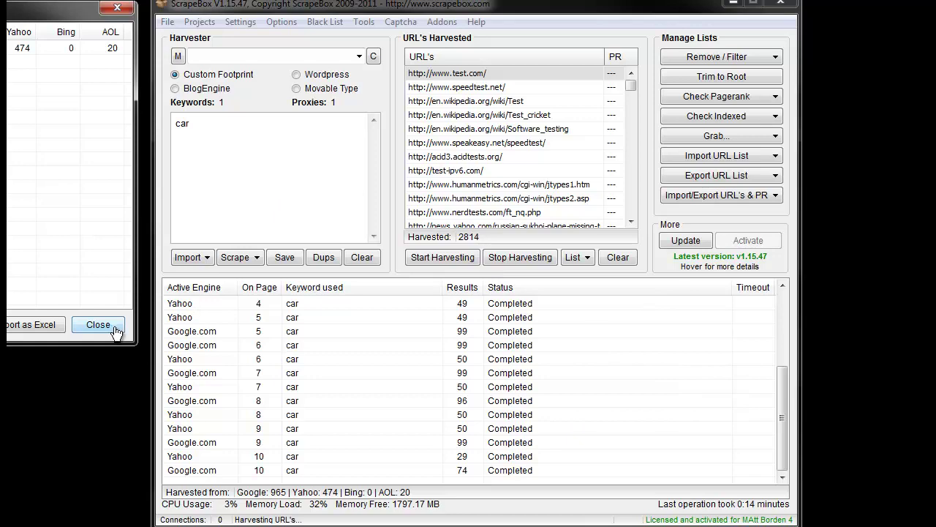
Step: Close Quick Stats and look up 403 Forbidden in the Server Error Code Reference
click(98, 324)
click(476, 22)
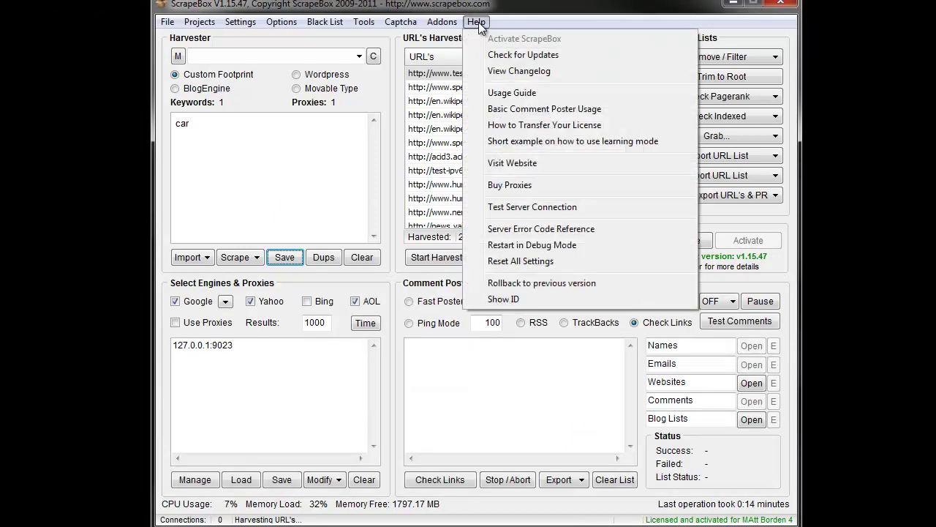
click(582, 228)
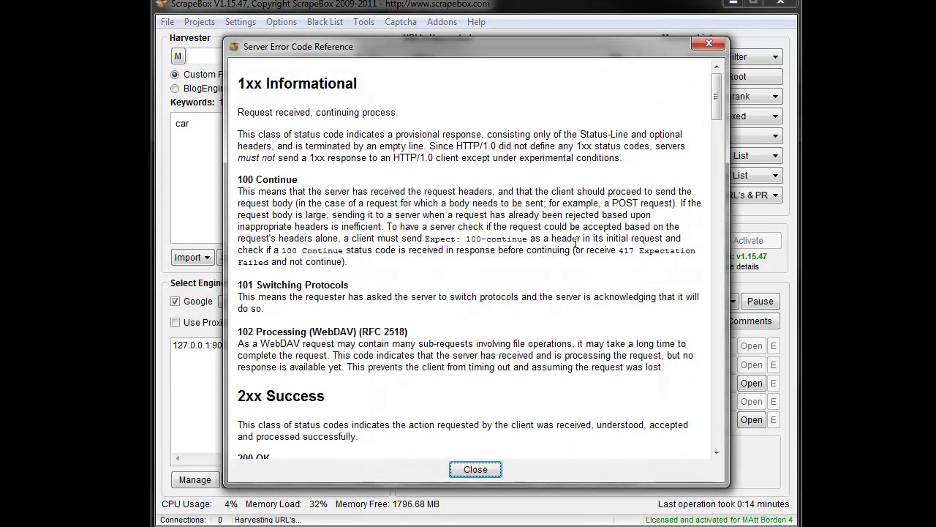
scroll(467, 227, down, 5)
scroll(468, 226, down, 20)
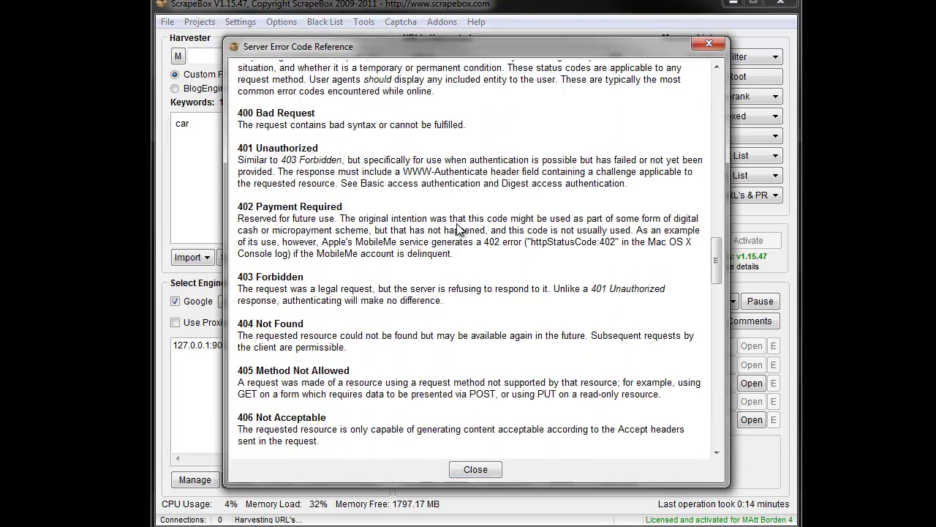
click(475, 469)
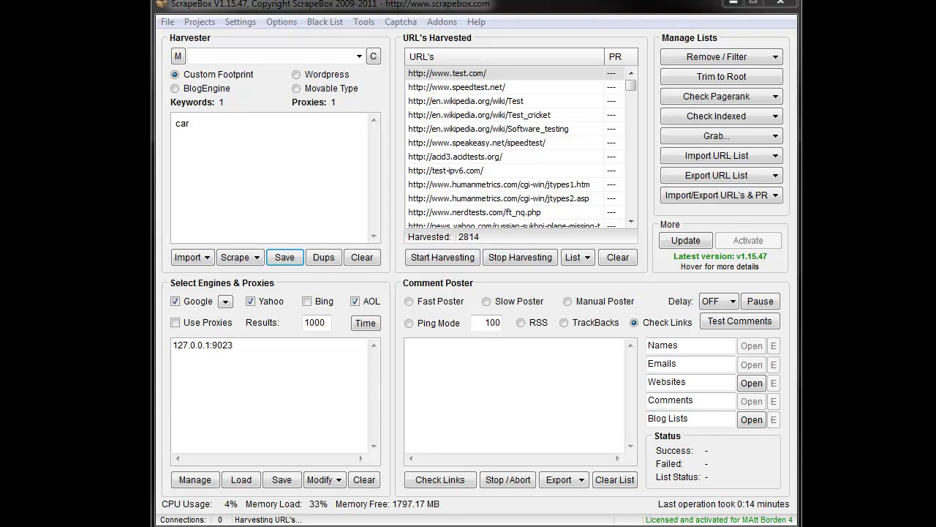
Step: Search Google for 'lawn care services LA' in a maximized browser window
key(alt+Tab)
double_click(292, 33)
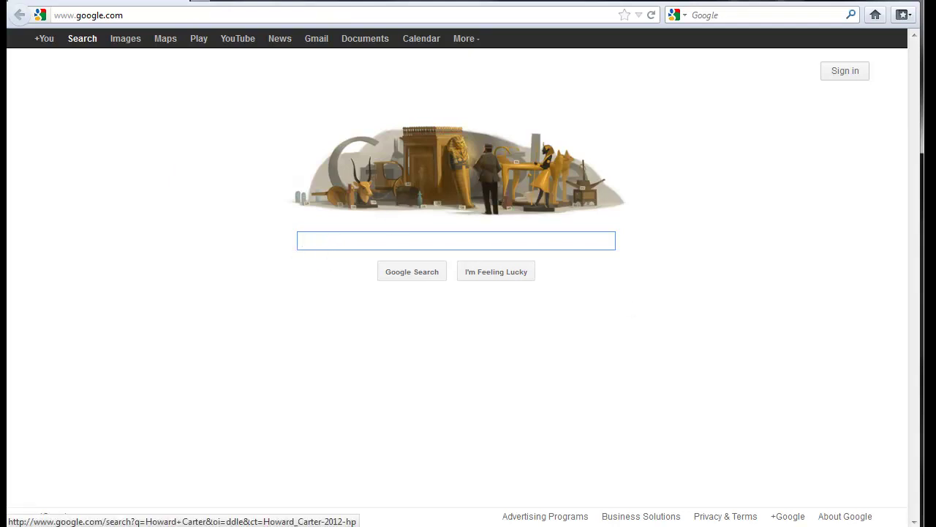
text(lawn care services LA)
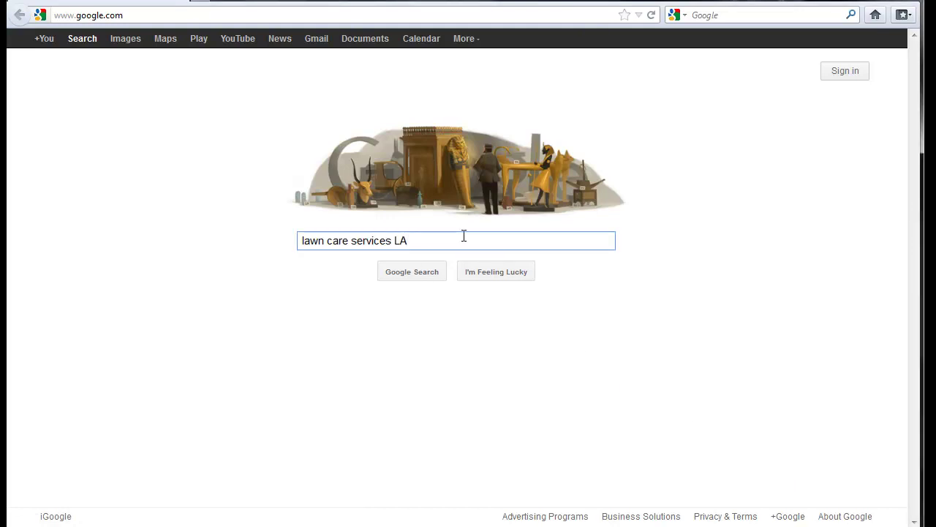
key(Return)
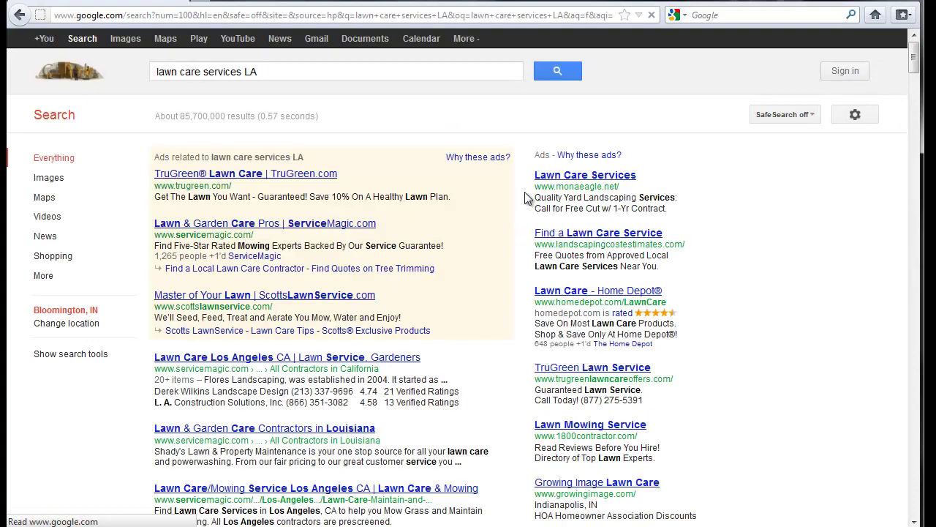
Step: Move to the next page of lawn care results and scroll to its bottom
scroll(466, 242, down, 5)
scroll(442, 270, down, 20)
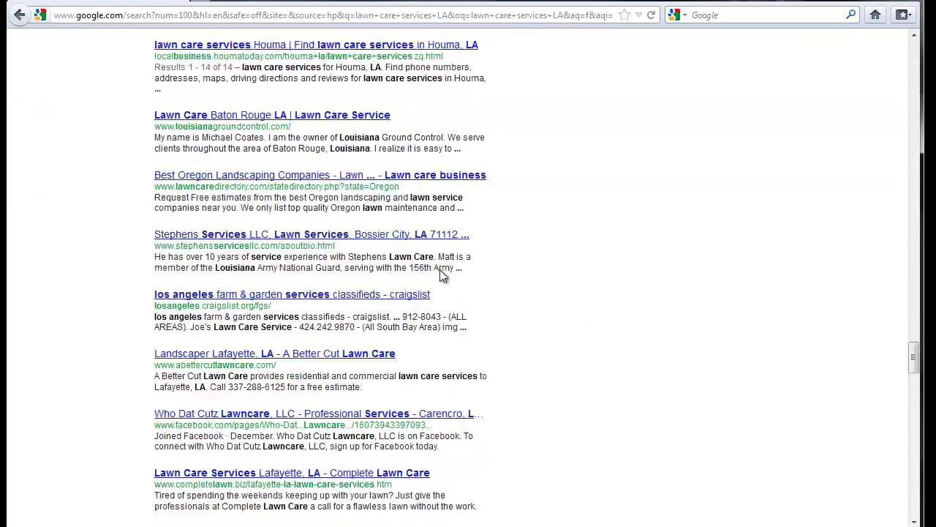
click(401, 452)
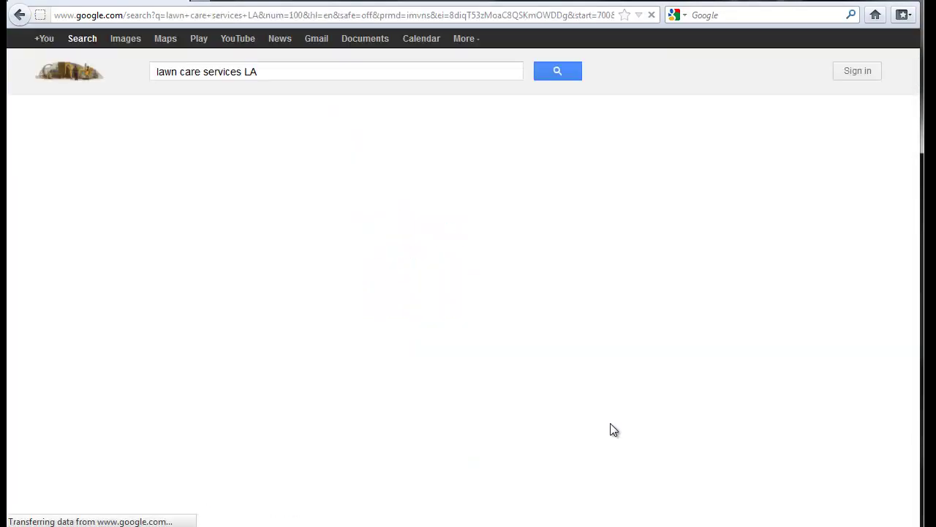
scroll(454, 387, down, 15)
scroll(453, 387, down, 15)
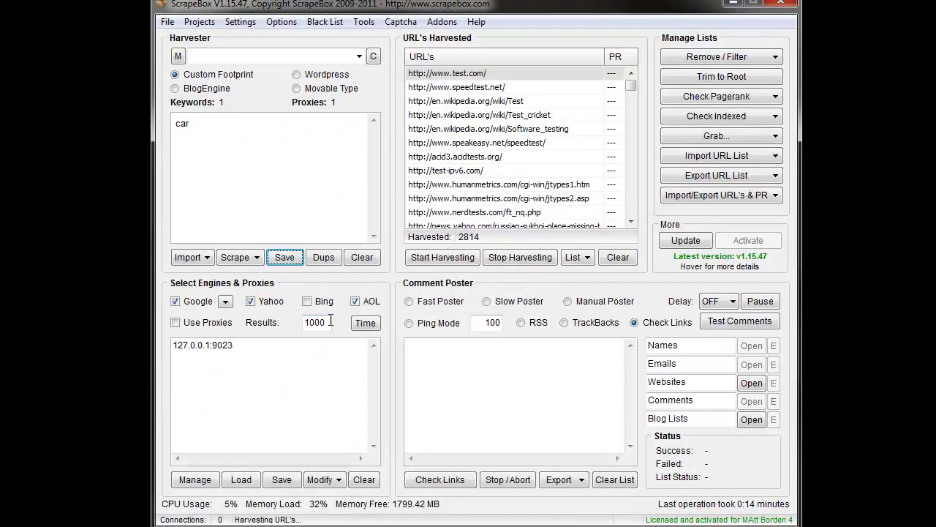
click(328, 321)
key(BackSpace)
key(BackSpace)
key(BackSpace)
key(BackSpace)
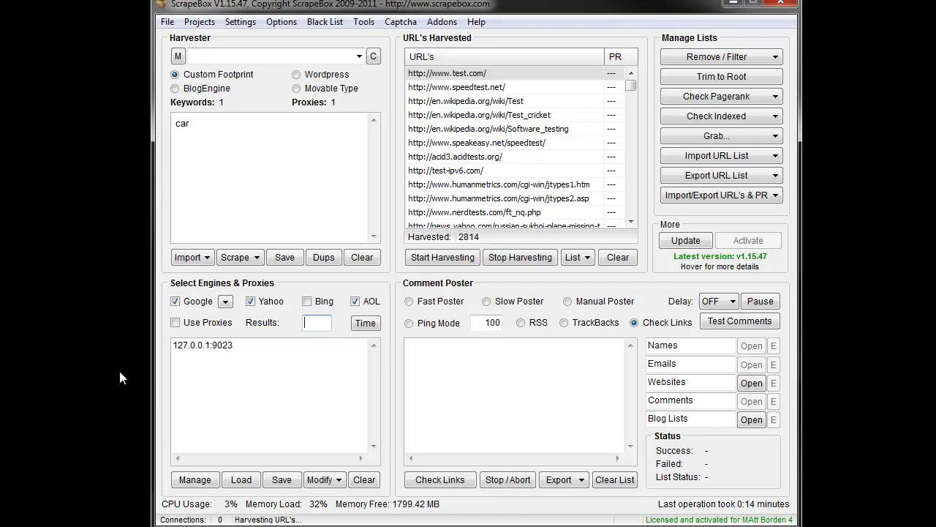
text(5000)
key(ctrl+z)
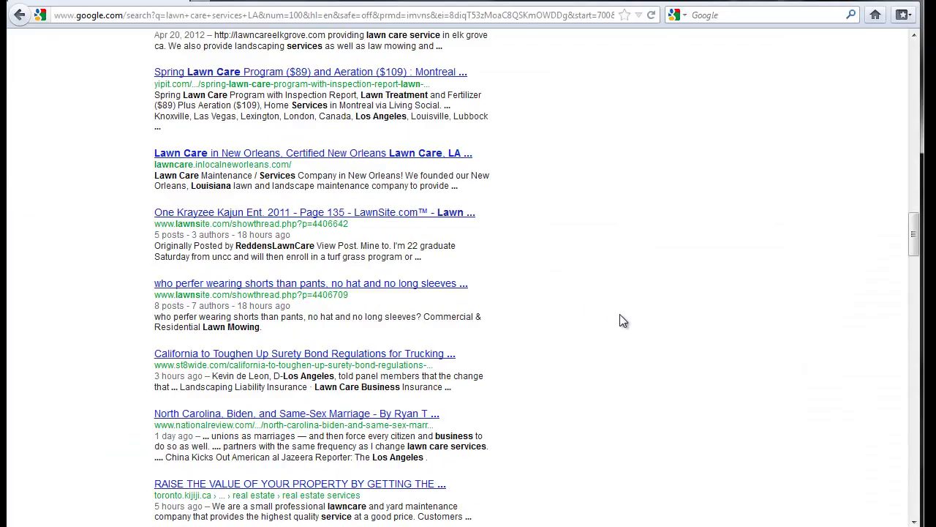
Step: Search Google for 'car' and scroll down to the omitted-results notice
key(Home)
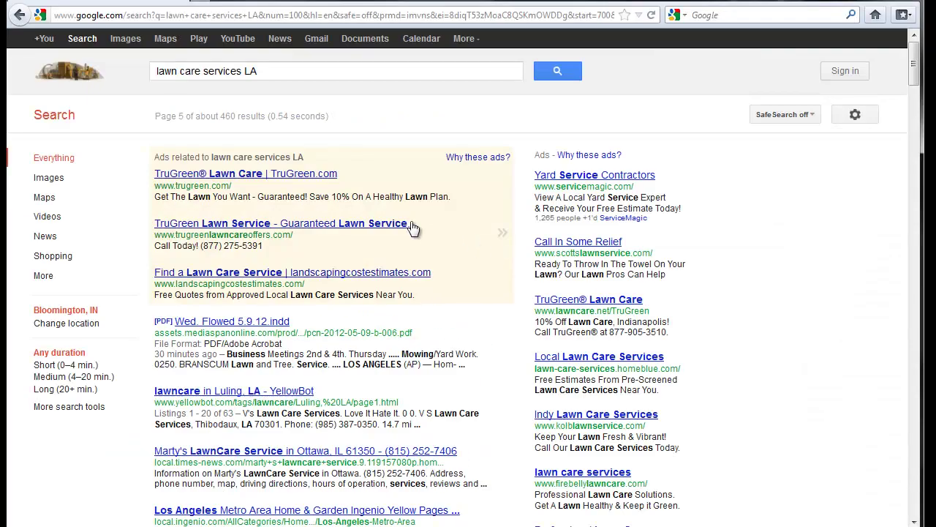
drag(281, 69, 61, 76)
text(car)
key(Return)
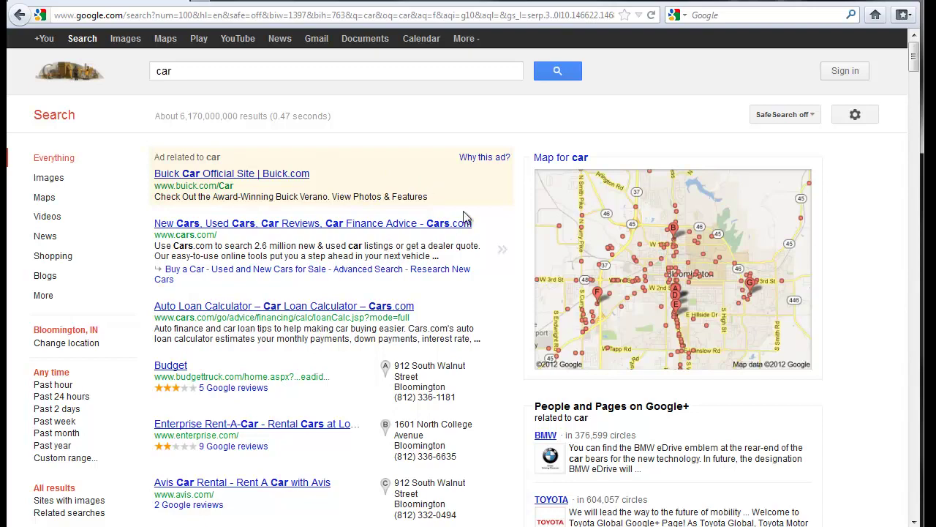
scroll(453, 268, down, 20)
scroll(451, 275, down, 15)
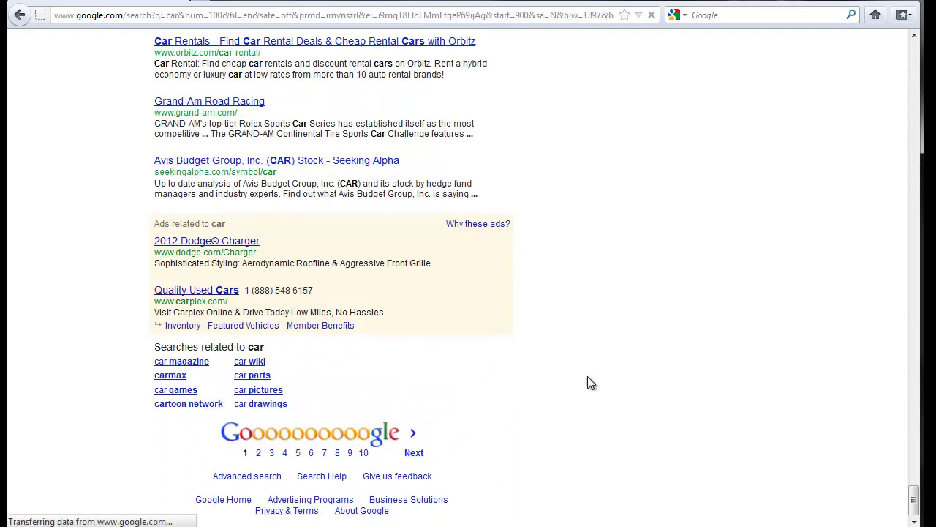
scroll(505, 359, down, 20)
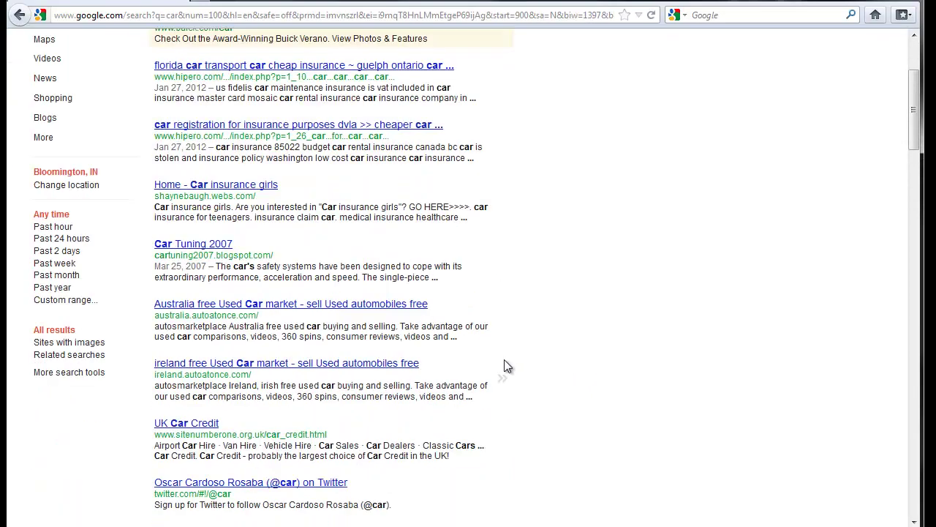
mouse_move(504, 360)
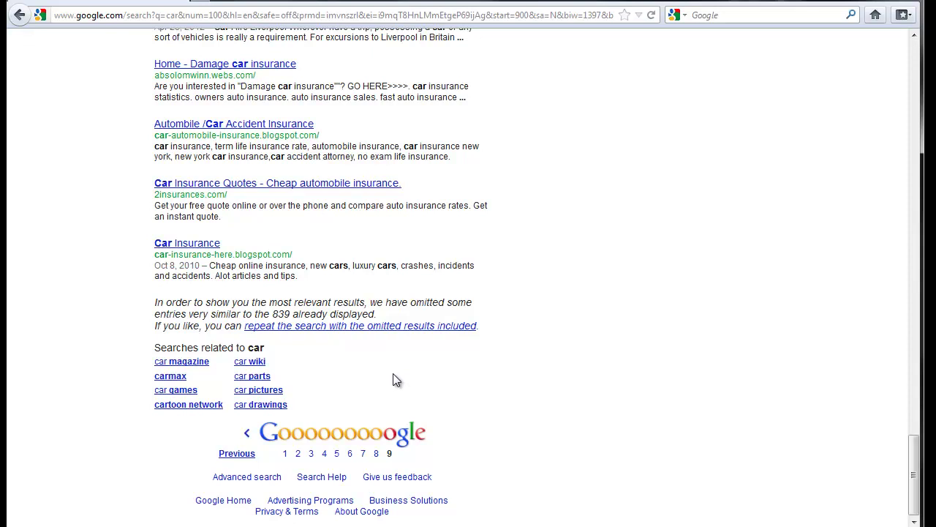
Step: Repeat the car search with omitted results included and scroll through page 10
click(329, 331)
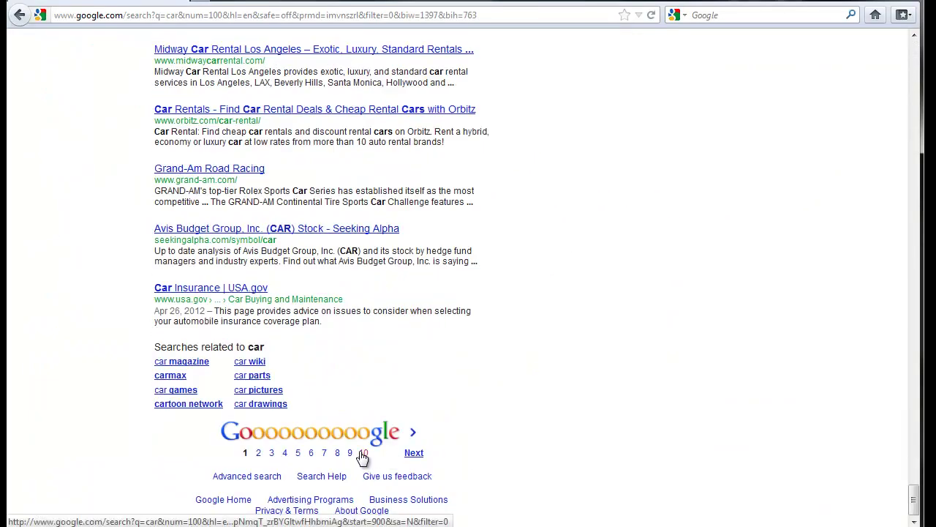
click(365, 453)
scroll(428, 325, down, 15)
scroll(428, 325, down, 10)
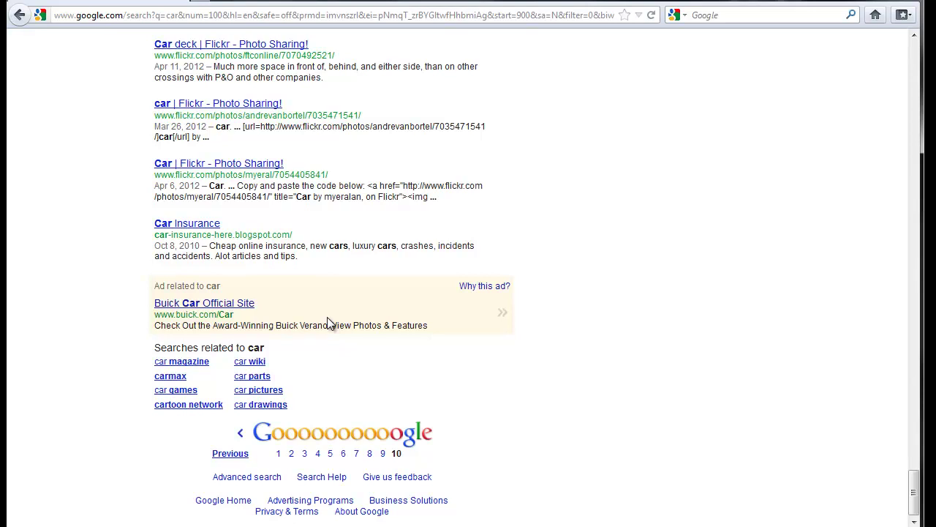
scroll(328, 317, up, 10)
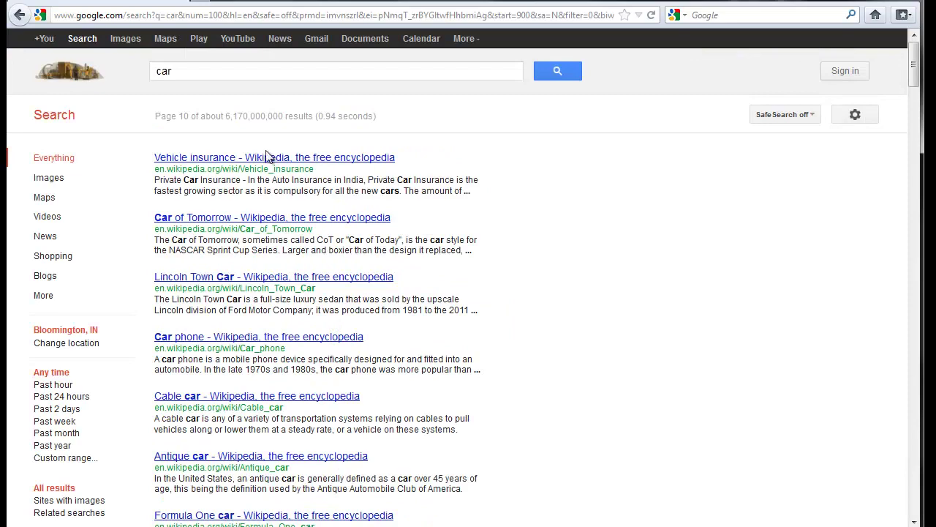
scroll(305, 172, down, 10)
scroll(373, 414, up, 10)
scroll(355, 179, down, 10)
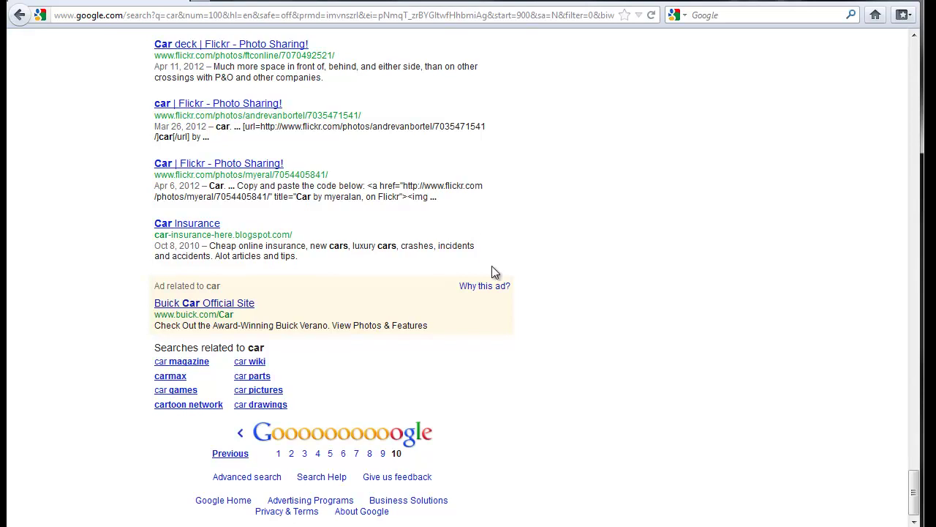
Step: Go back to filtered page 9 of the car results and check its top and bottom
key(alt+Left)
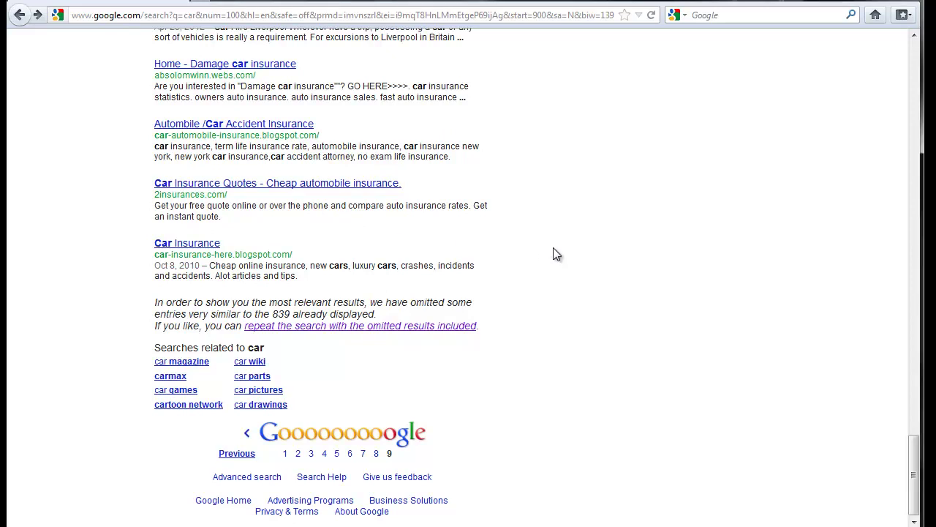
key(Home)
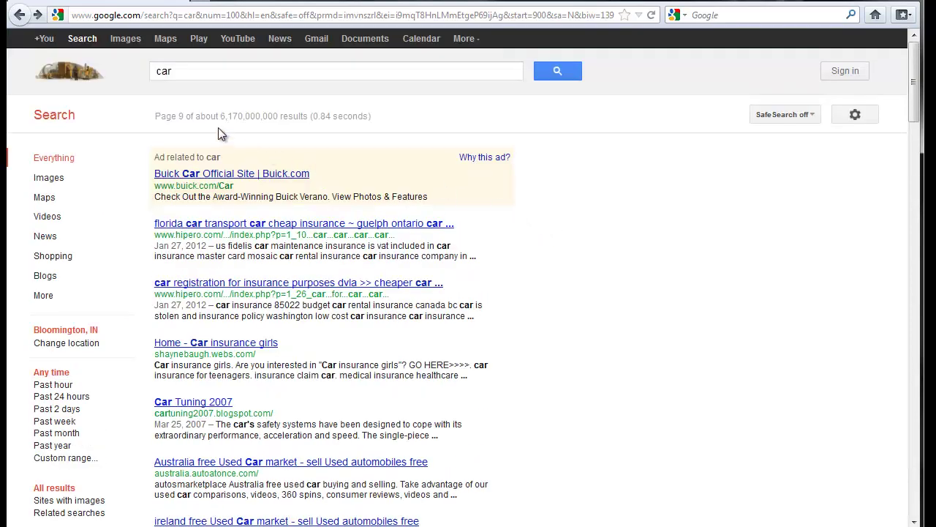
key(End)
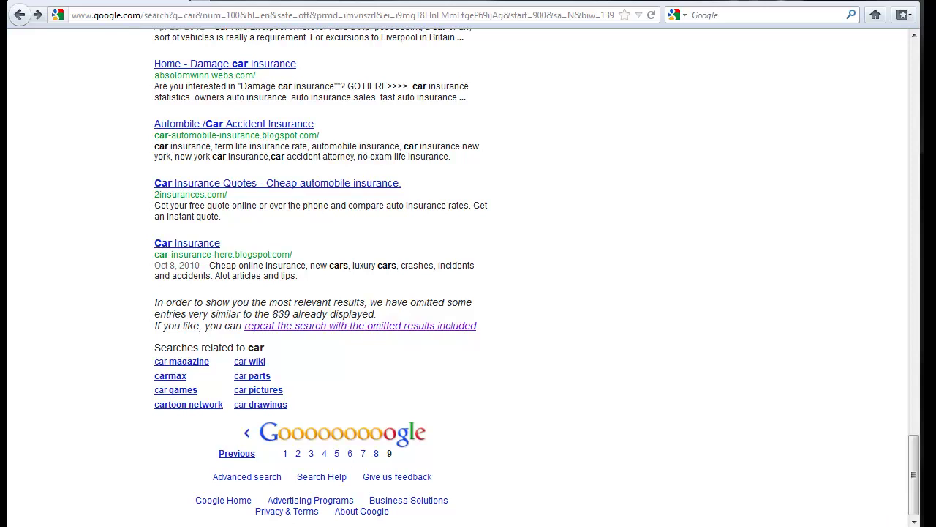
key(Home)
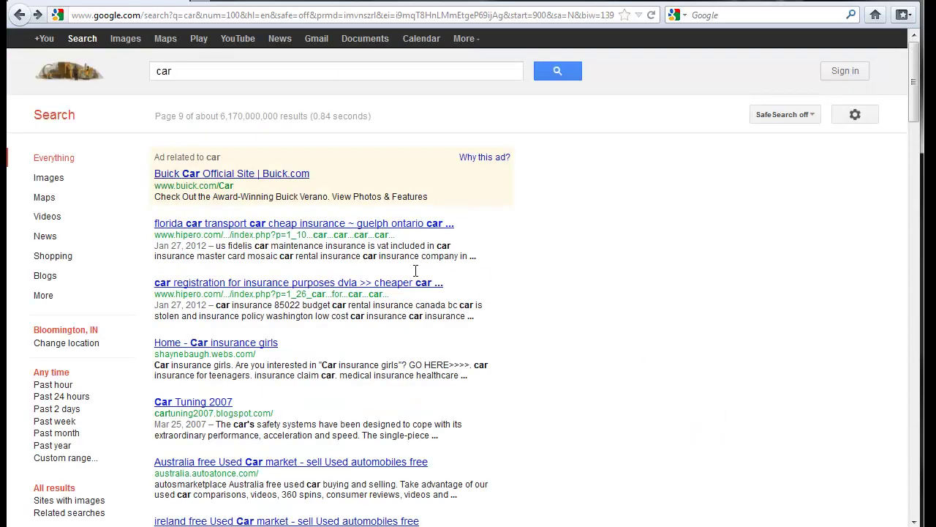
key(End)
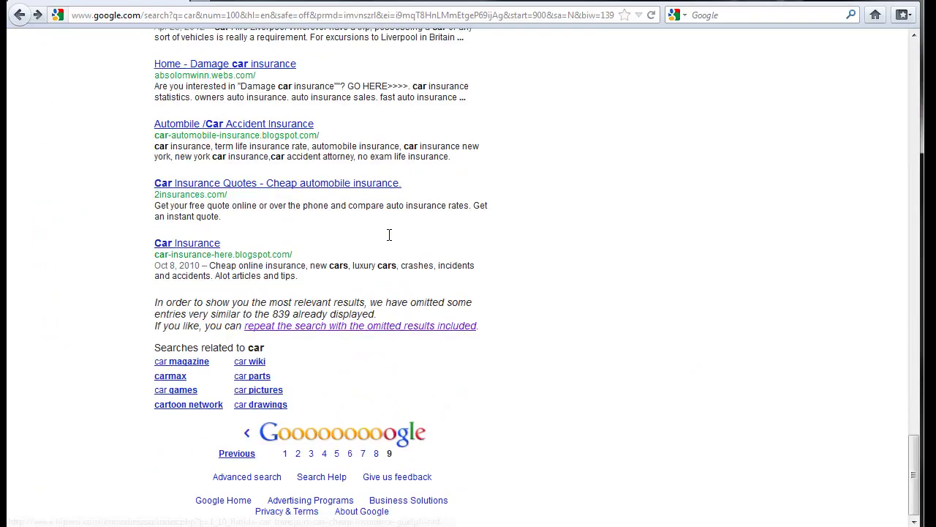
Step: Open and skim the first page of Google's 'car' results
click(284, 454)
scroll(458, 271, up, 4)
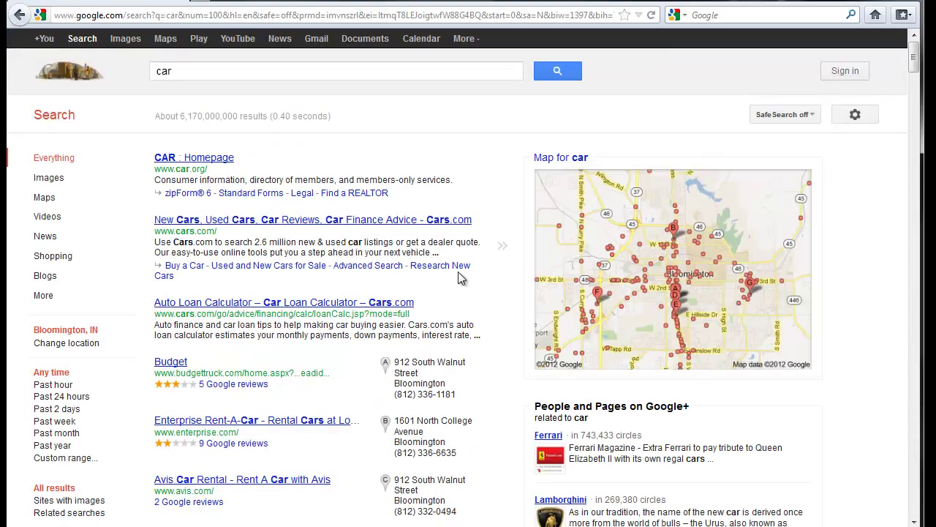
scroll(338, 199, down, 10)
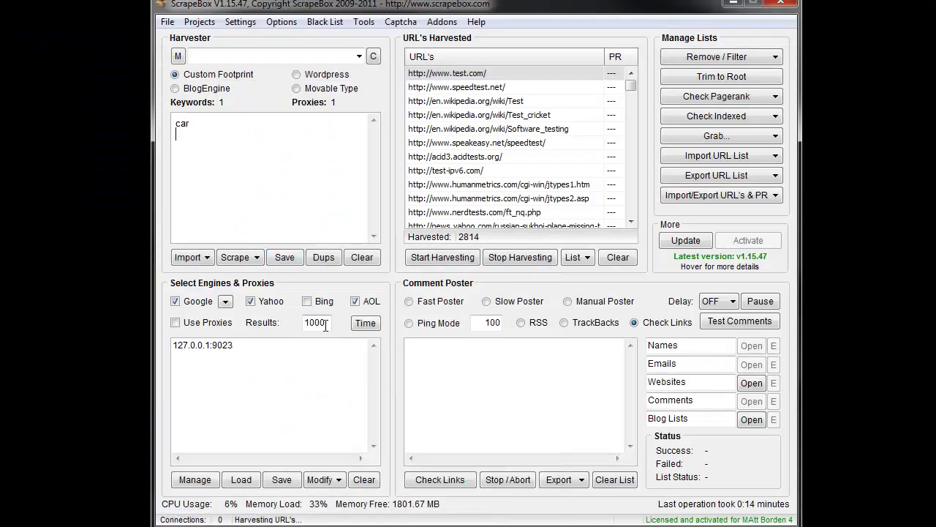
Step: Replace the 1000 Results value with 20 and compare against the 100-per-page Google listing
key(Tab)
text(20)
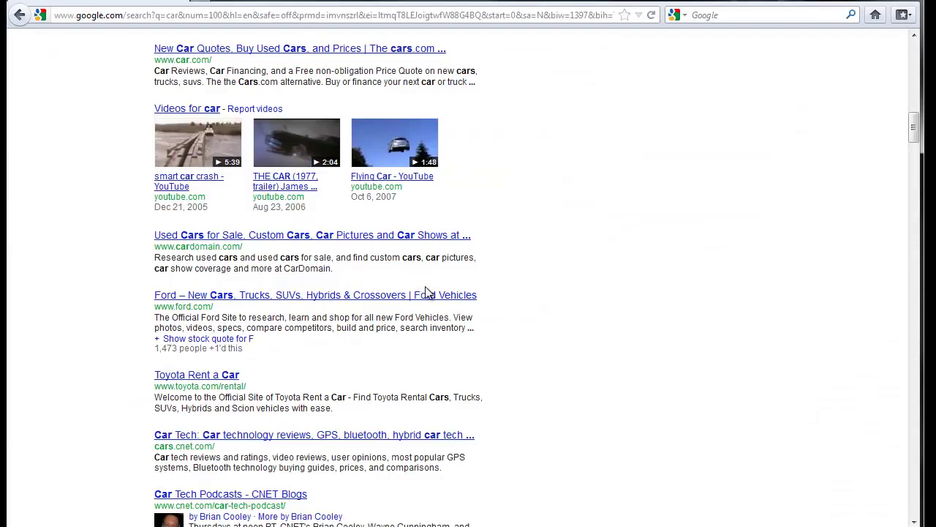
scroll(514, 296, up, 15)
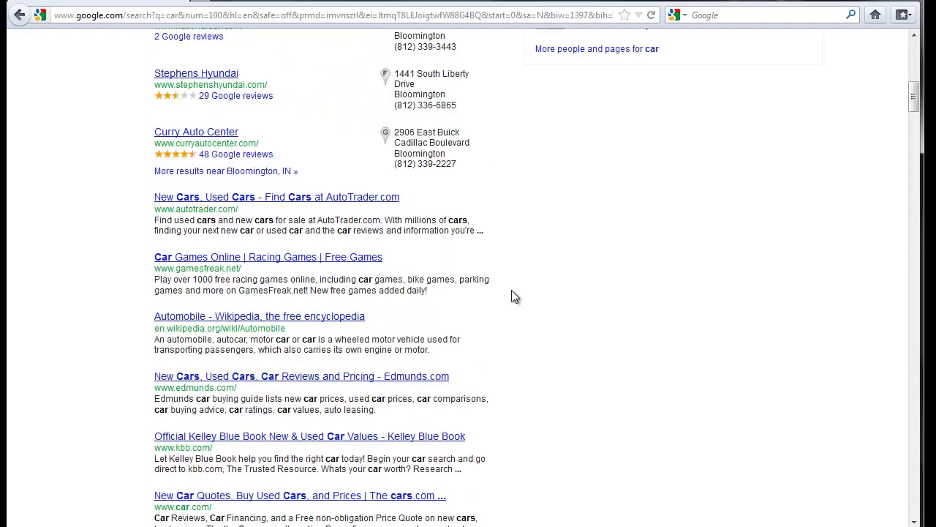
scroll(511, 290, up, 3)
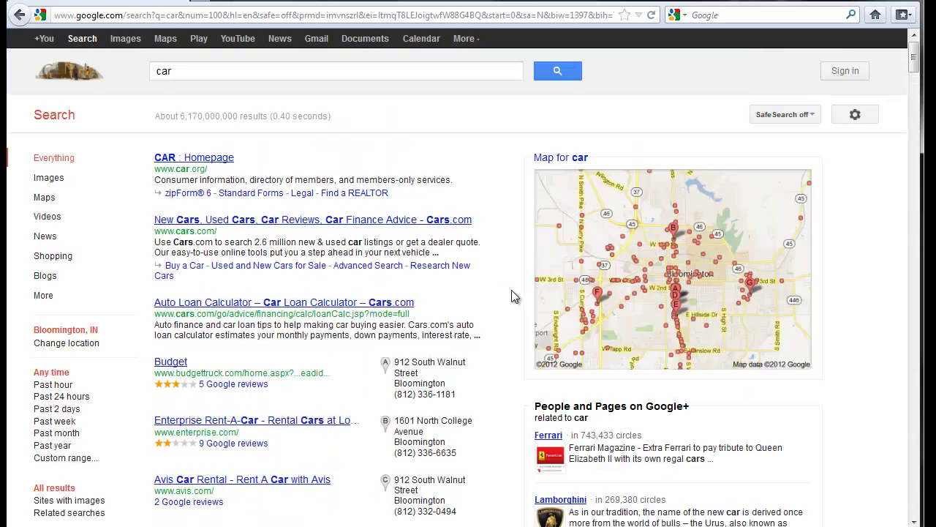
scroll(517, 286, down, 20)
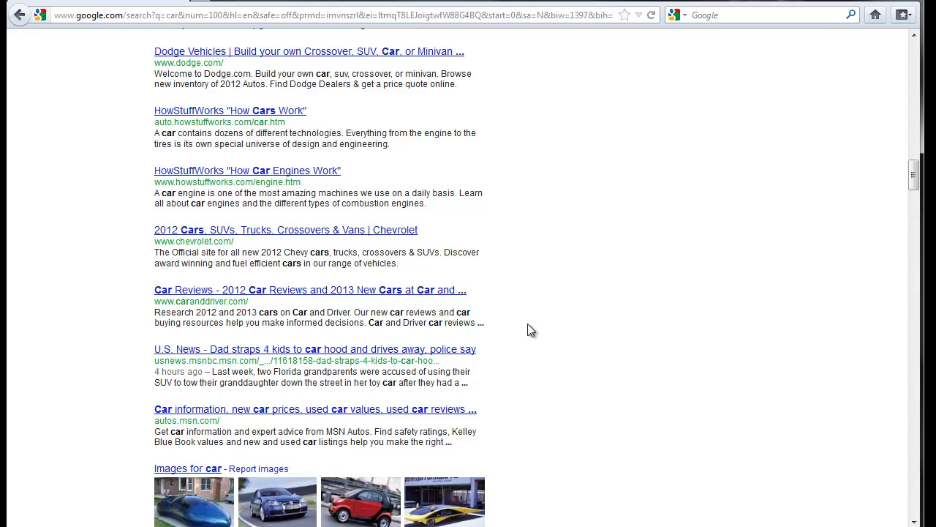
scroll(530, 330, down, 20)
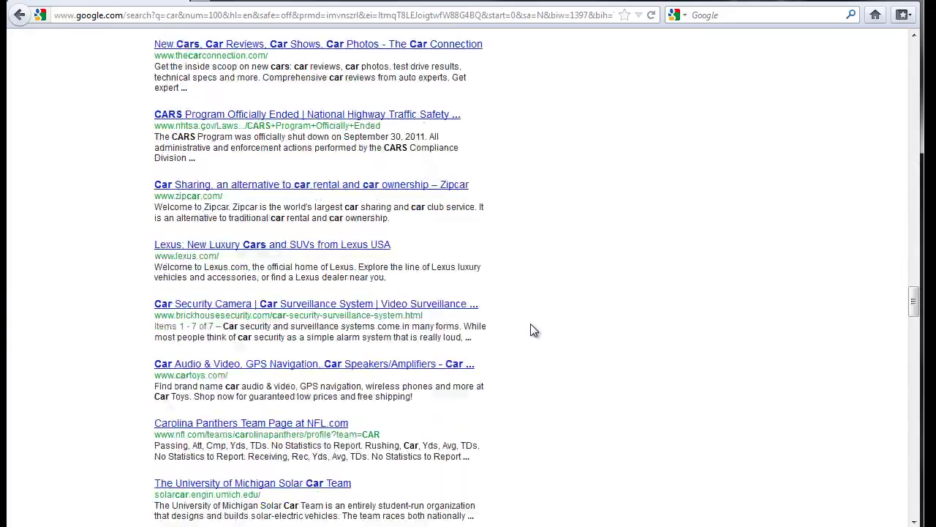
scroll(539, 330, up, 20)
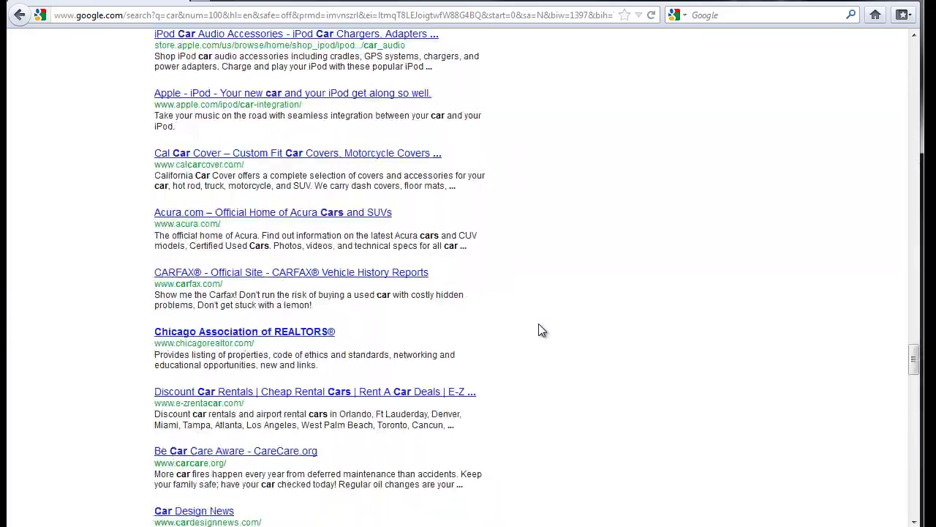
scroll(541, 330, down, 15)
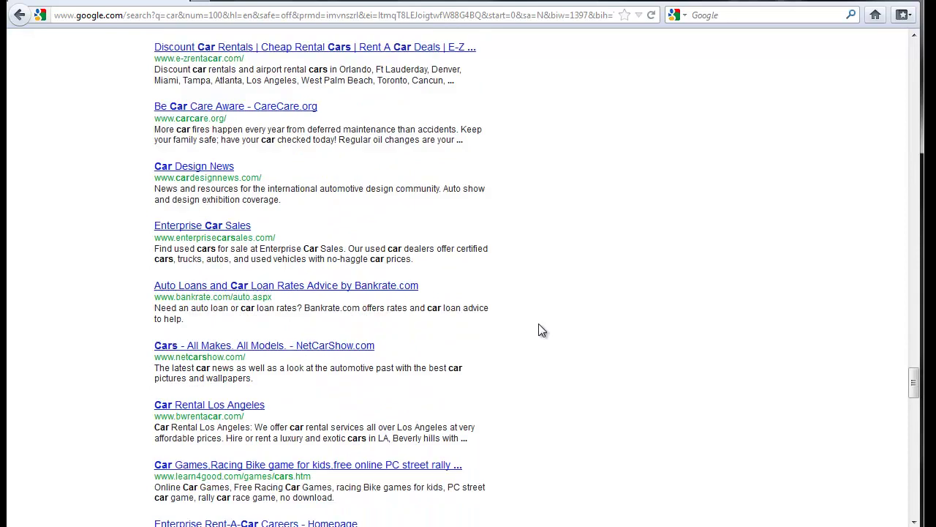